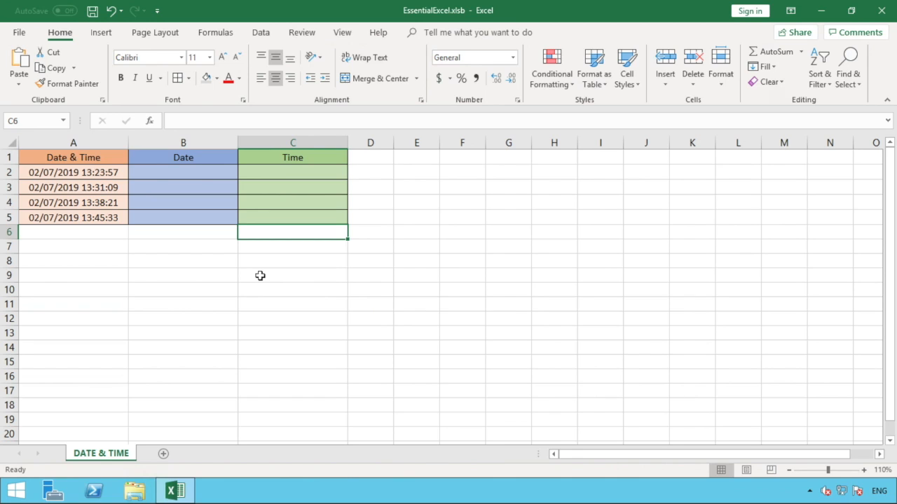
left_click(106, 135)
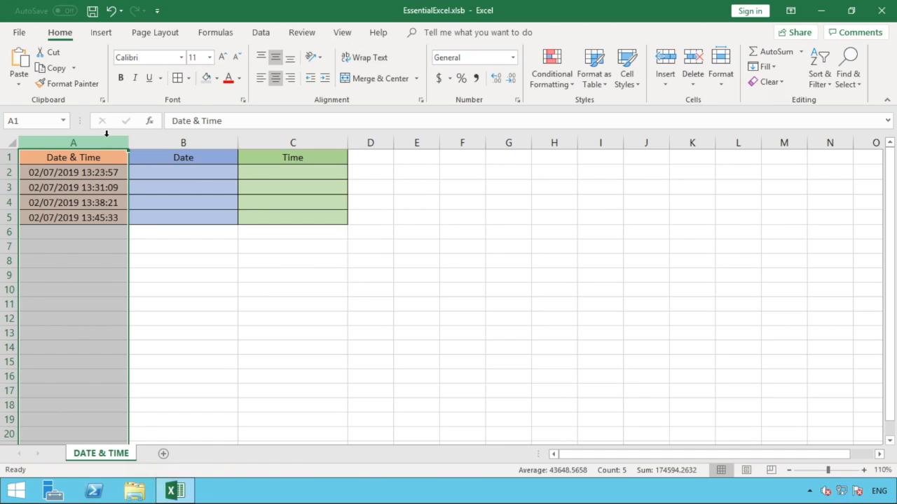
left_click(192, 171)
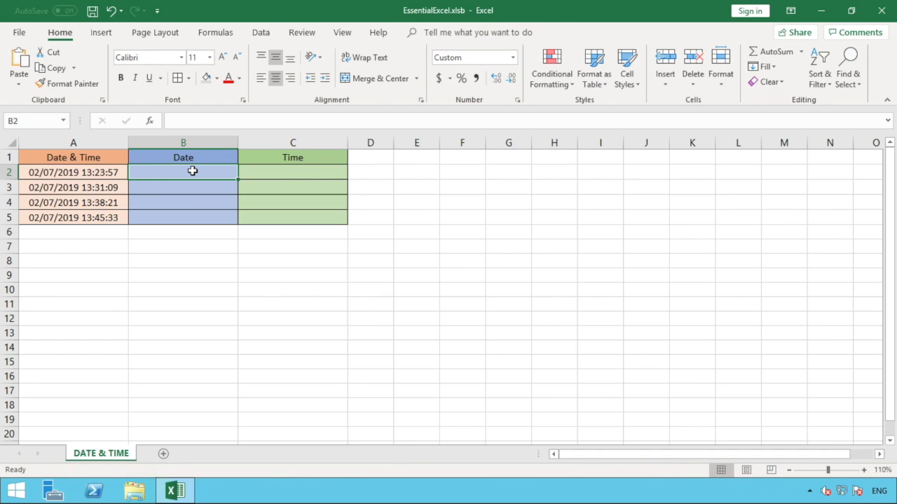
type("=")
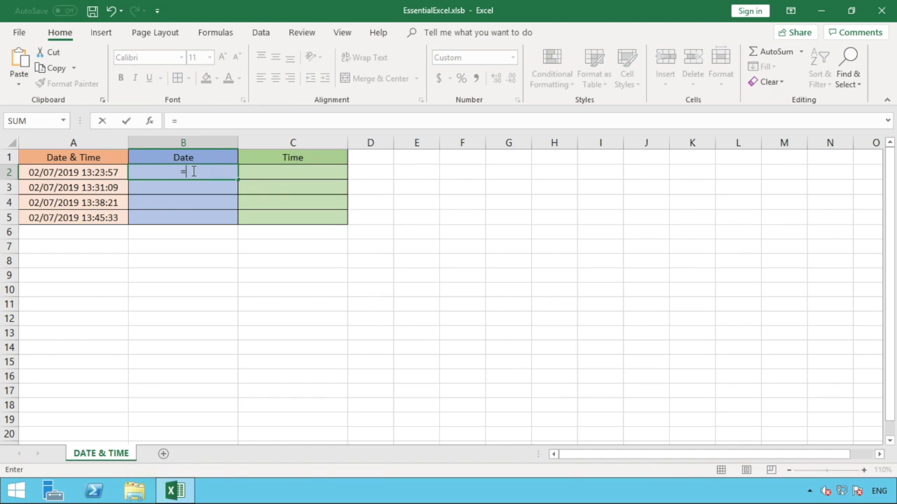
type("INT")
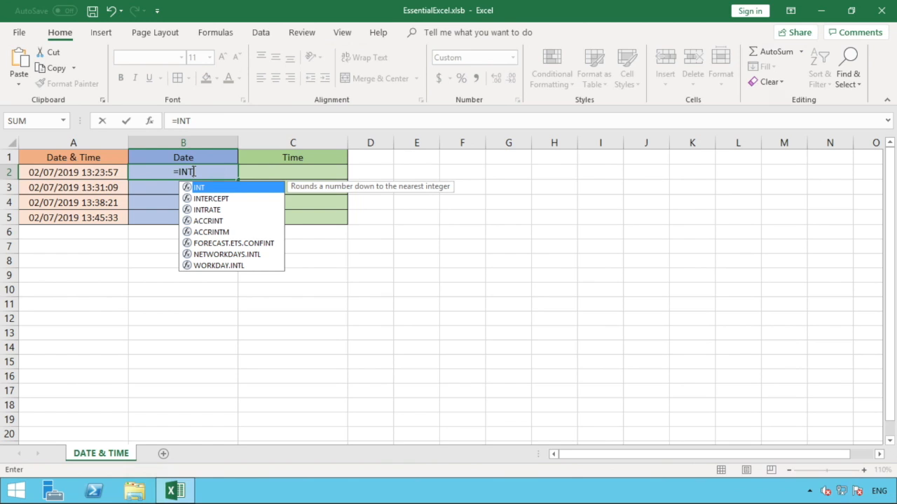
key("BackSpace")
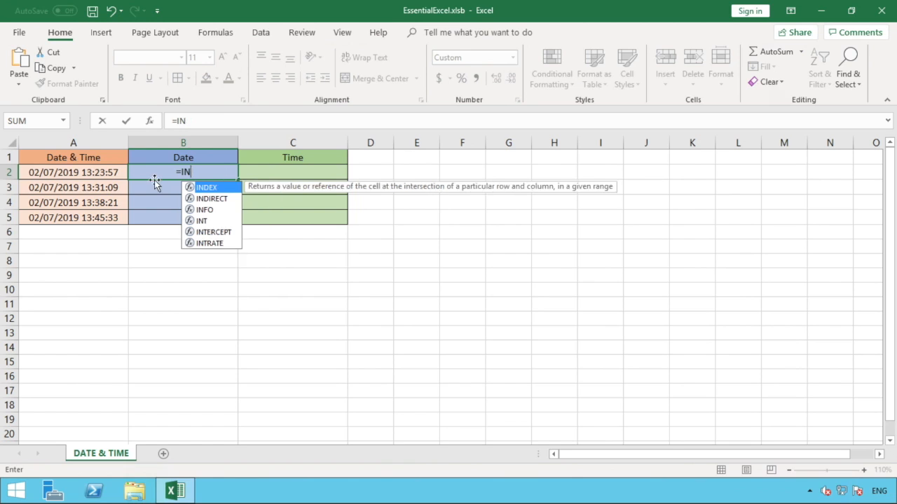
key("Escape")
left_click(151, 188)
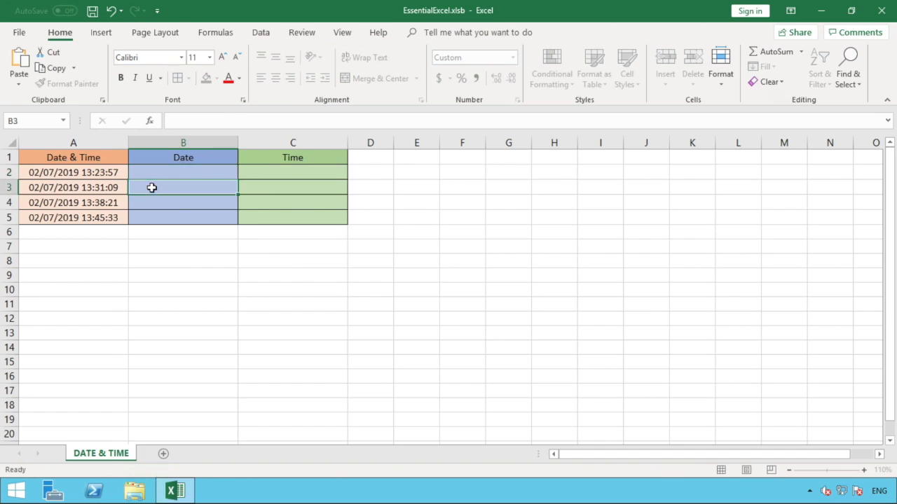
Step: Format the first date-time value in A2 as Number to view its serial value, and undo the format change
left_click(105, 173)
left_click(514, 58)
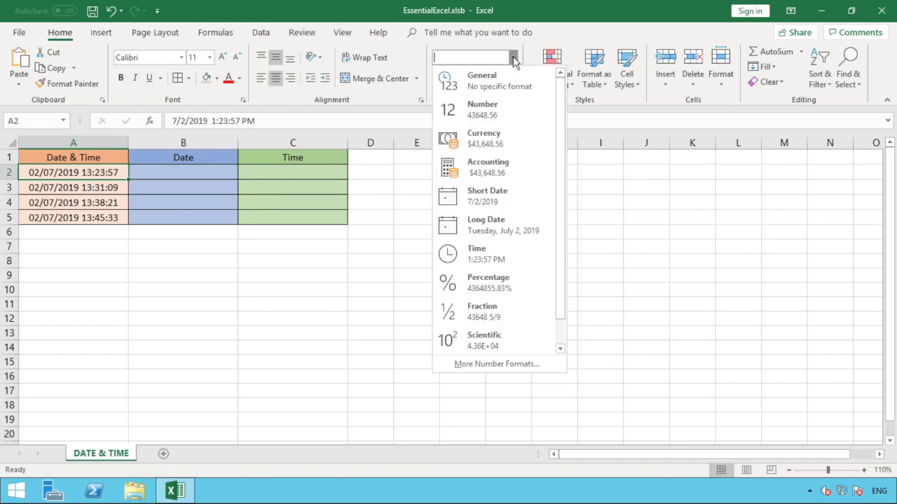
left_click(484, 113)
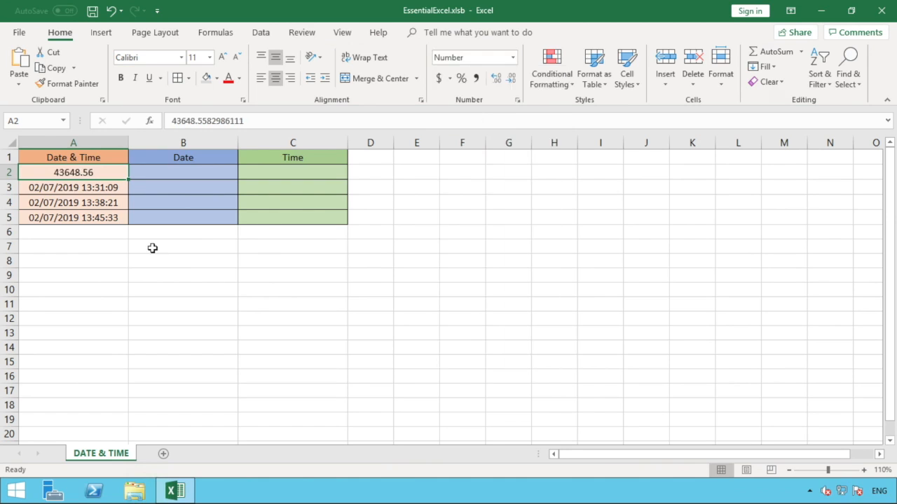
left_click(114, 246)
left_click(89, 174)
left_click(110, 12)
Step: Enter the formula =INT(A2) in cell B2 to extract the date from the first date-time value
left_click(209, 172)
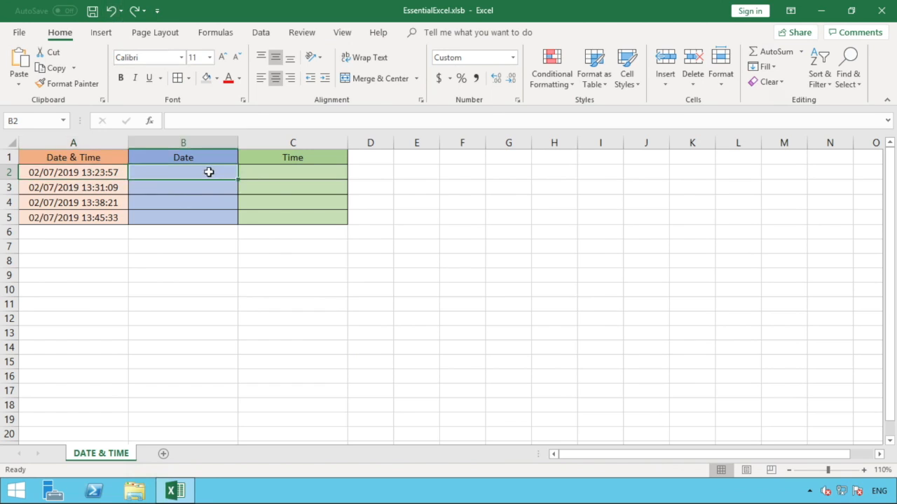
type("=")
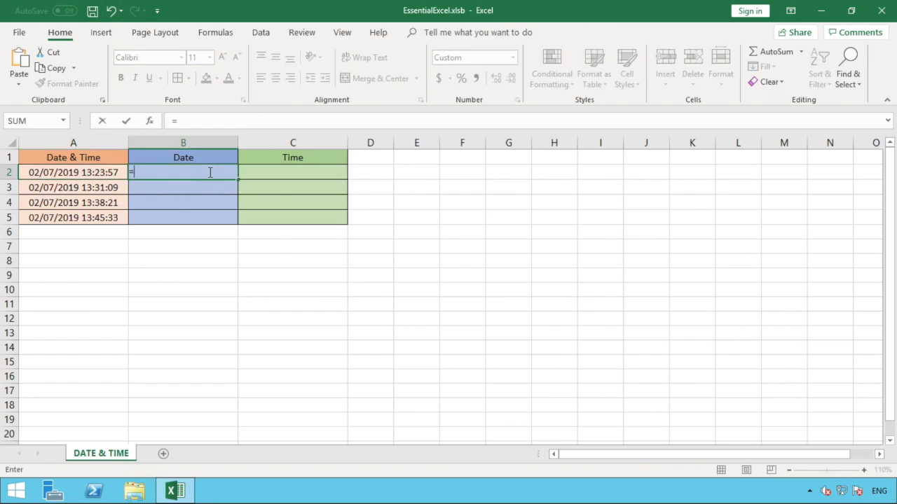
type("INT")
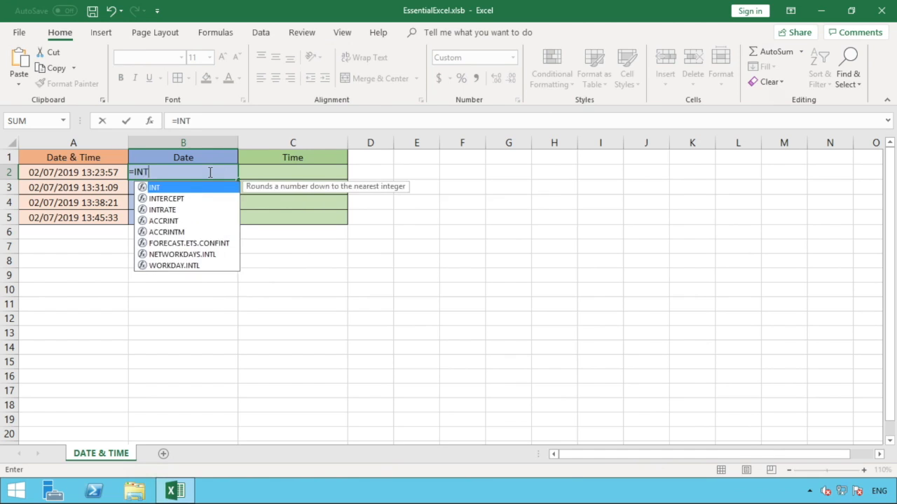
type("(")
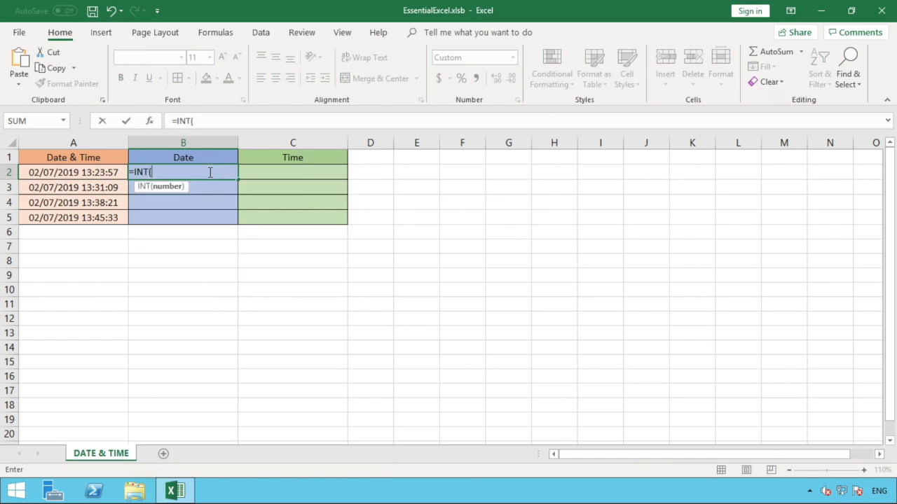
left_click(100, 174)
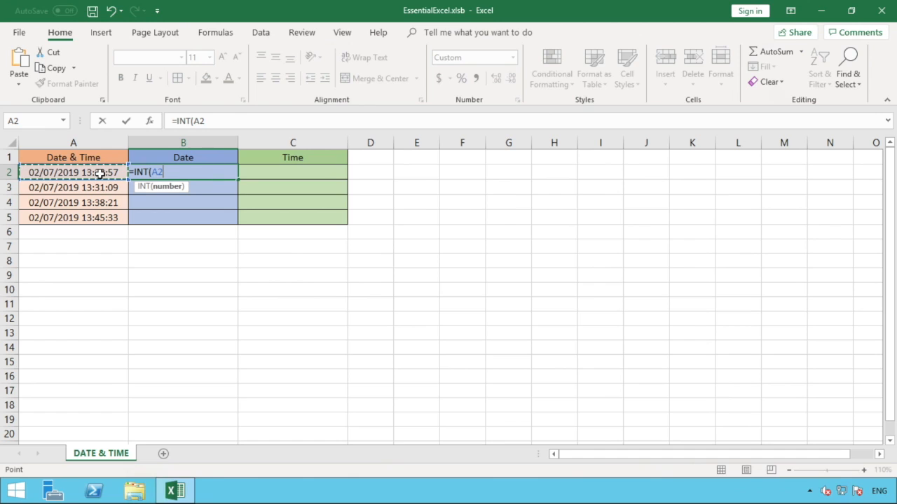
type(")")
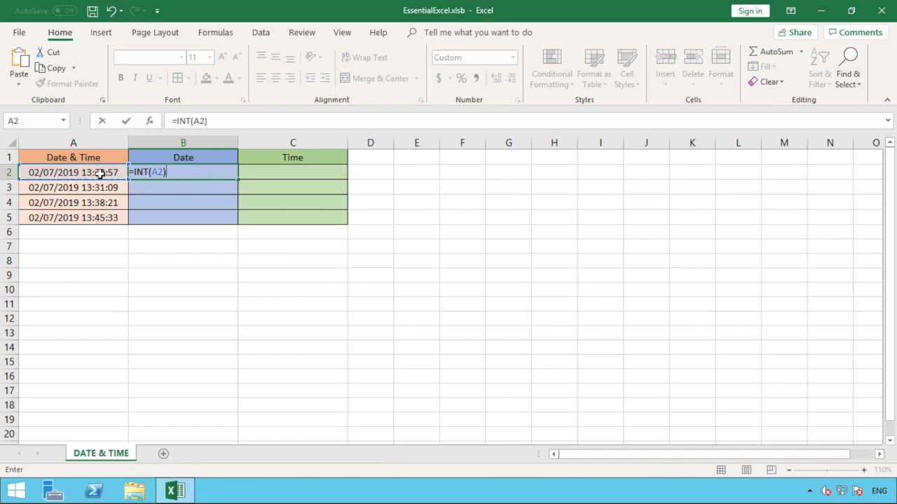
key("Return")
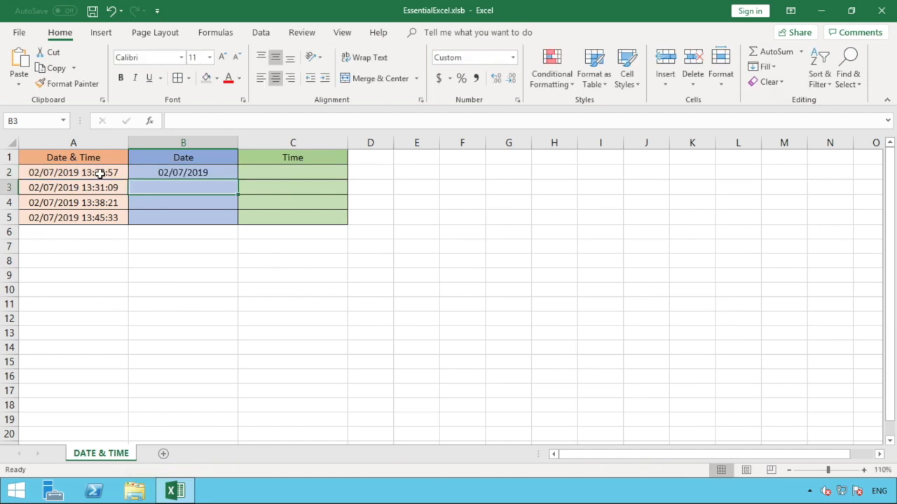
Step: Fill the date formula from B2 down through B5
left_click(163, 173)
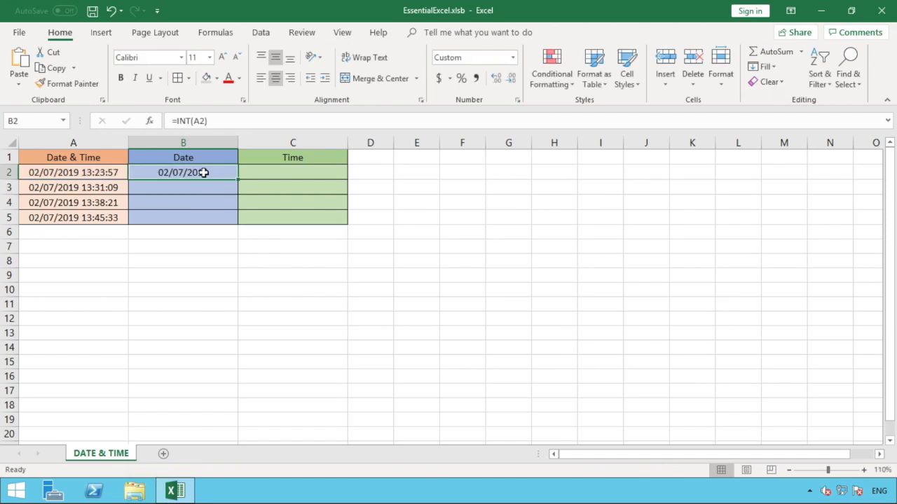
left_click_drag(238, 180, 231, 226)
left_click(218, 242)
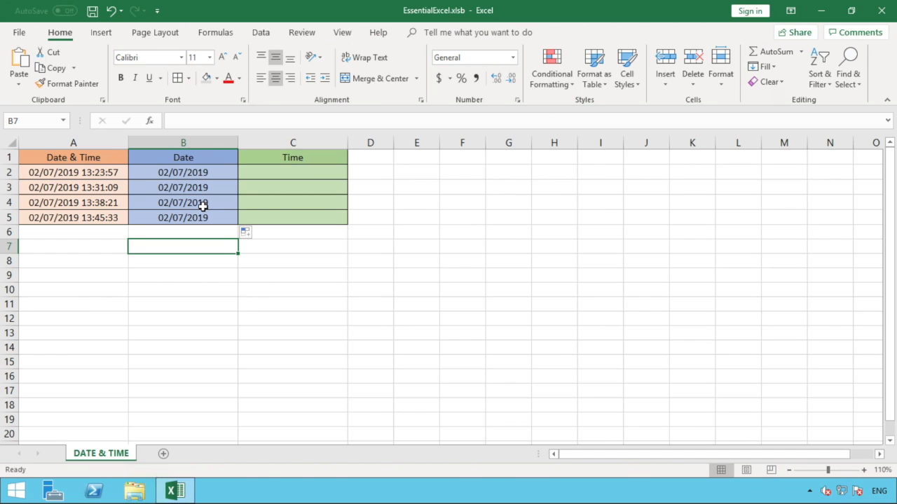
Step: Format cells A2:B2 as Number and compare the serial value of the date-time with that of the extracted date
left_click_drag(174, 177, 115, 175)
left_click(514, 60)
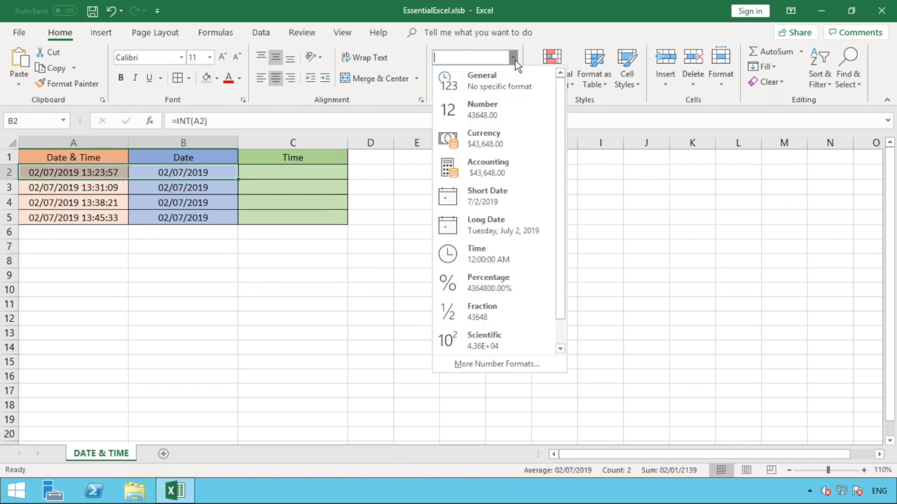
left_click(504, 115)
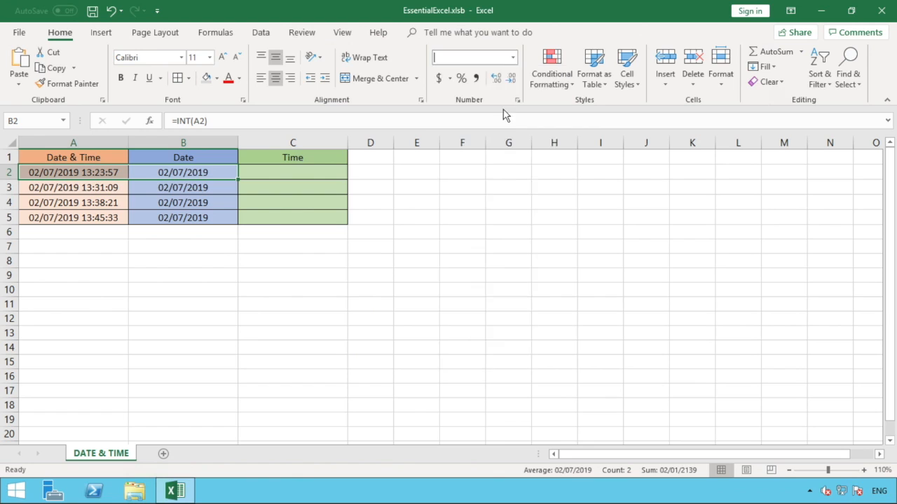
left_click(429, 220)
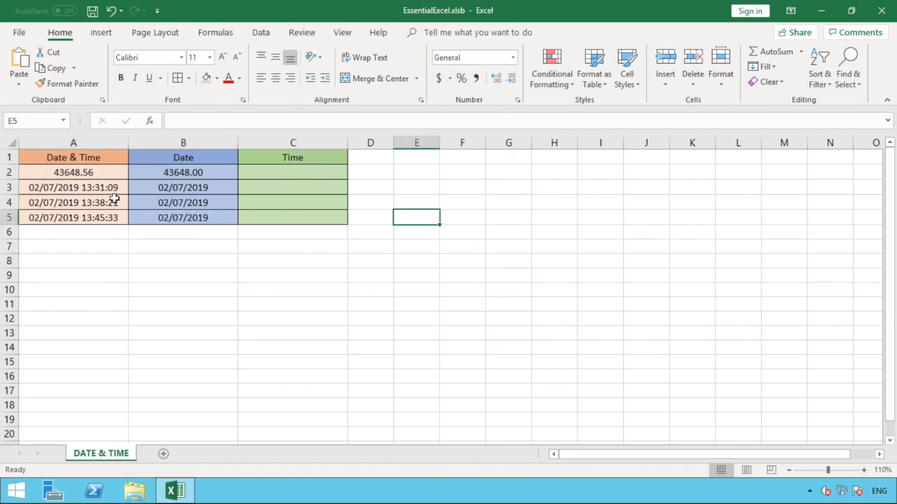
left_click(94, 173)
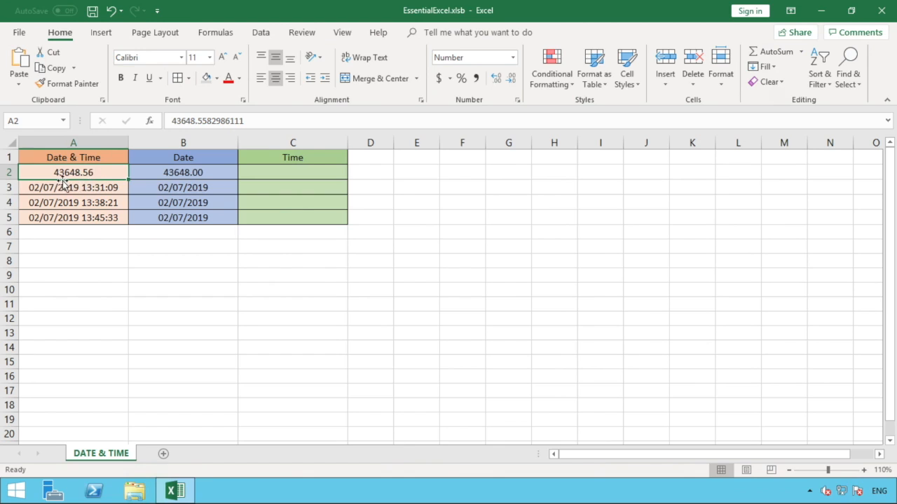
left_click(184, 172)
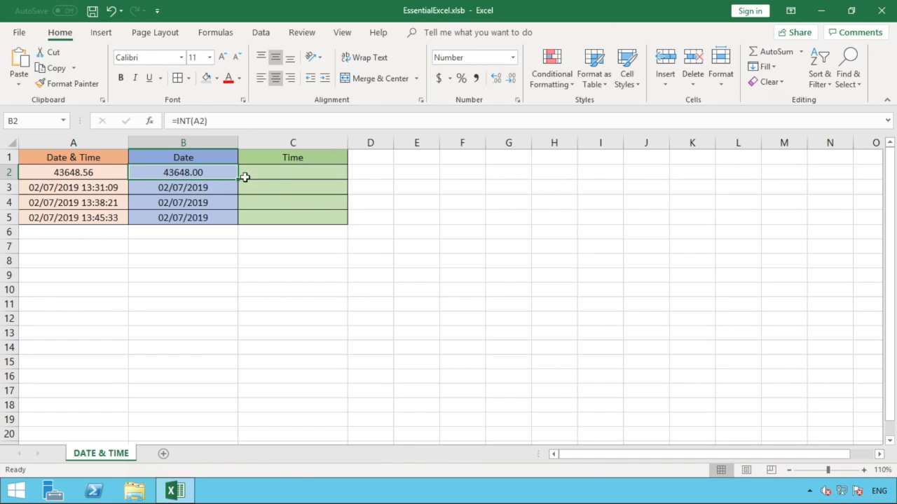
Step: Enter the formula =A2-B2 in cell C2 to subtract the date from the date-time value
left_click(285, 175)
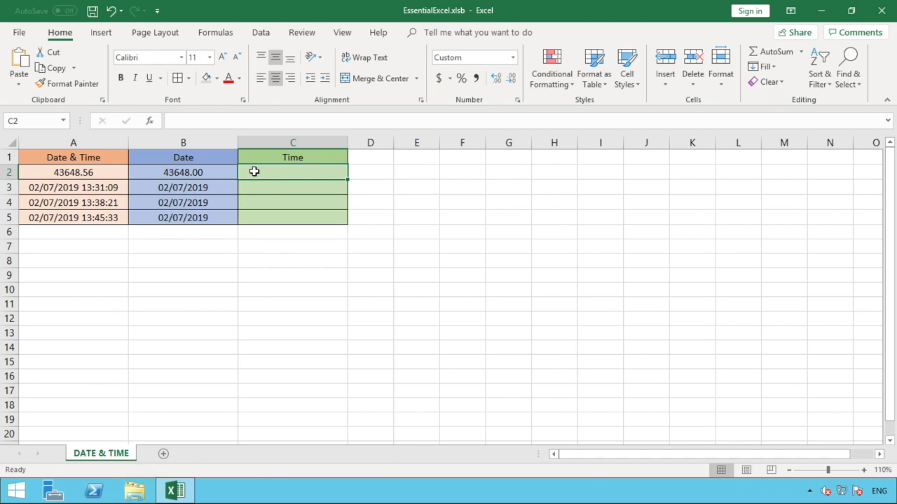
type("=")
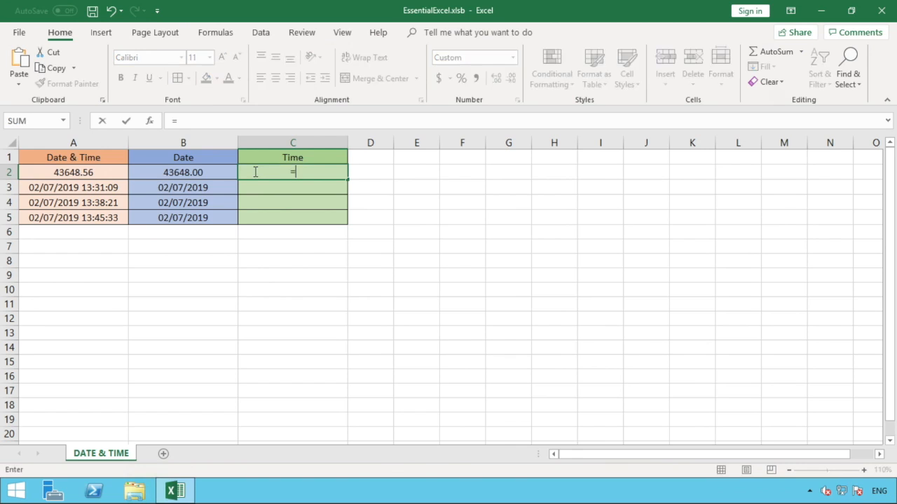
left_click(98, 172)
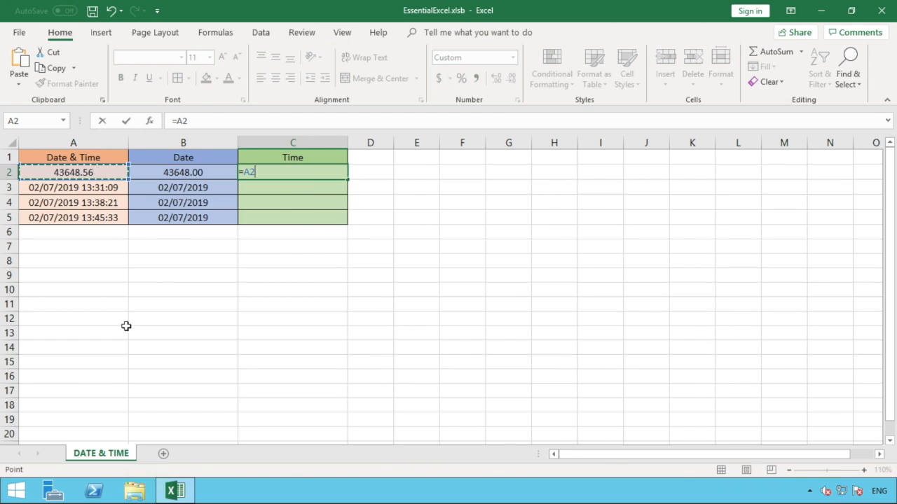
type("-")
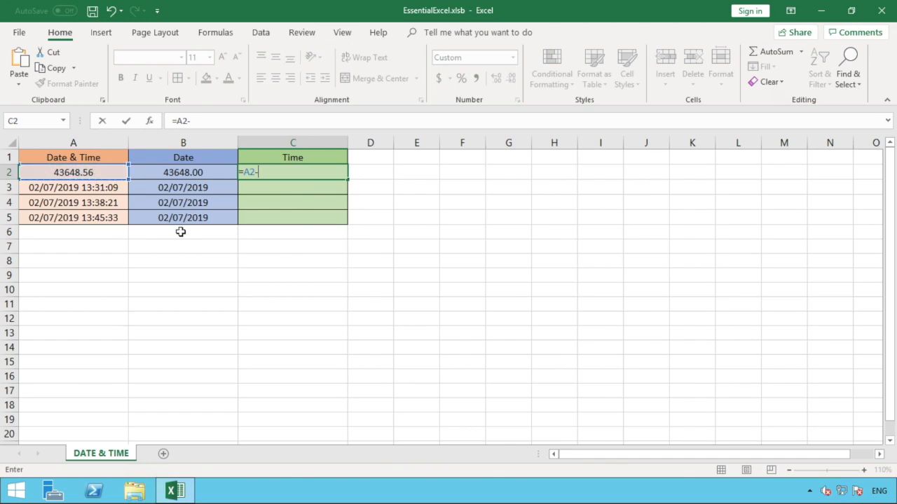
left_click(178, 172)
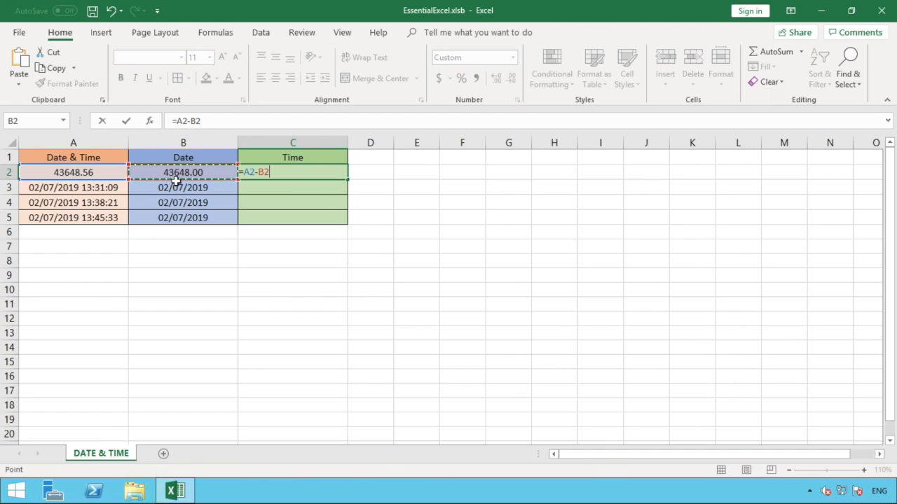
key("Return")
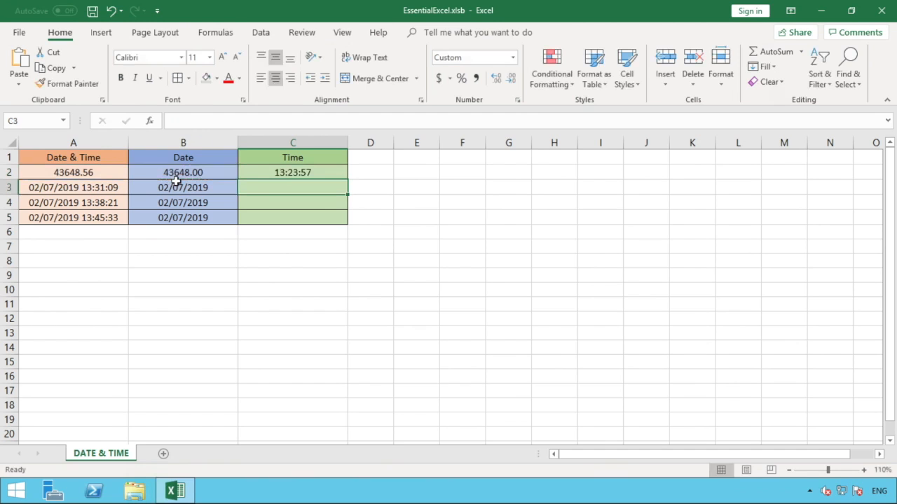
Step: Undo the formula entry in C2 and the Number formatting of A2:B2
left_click(253, 170)
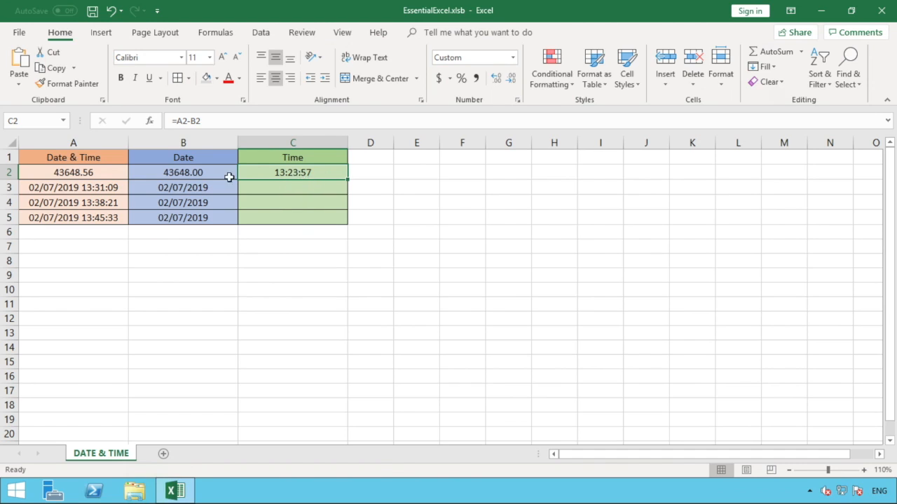
left_click(111, 11)
left_click(111, 11)
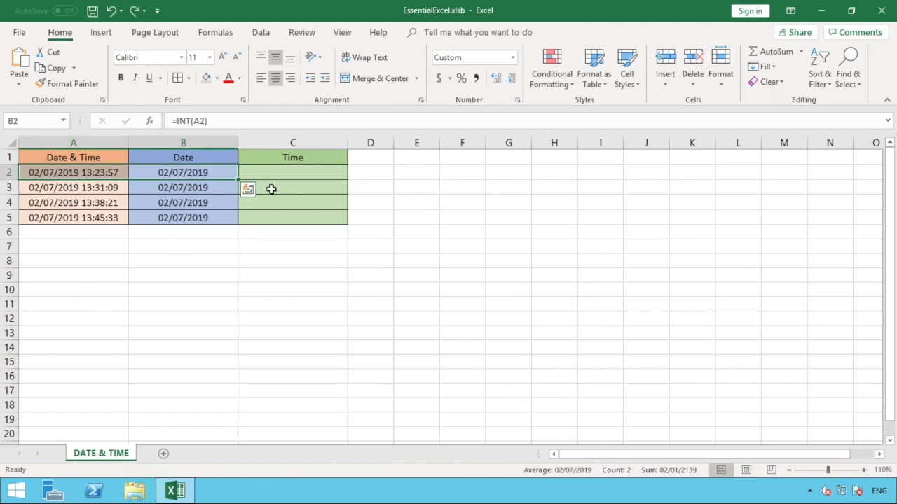
Step: Enter the formula =A2-B2 in cell C2 to extract the time from the first date-time value
left_click(274, 175)
type("=")
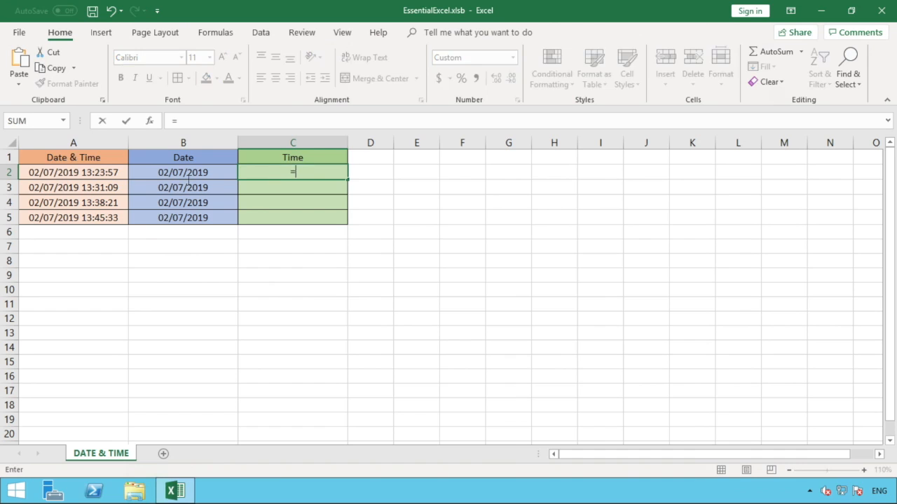
left_click(104, 174)
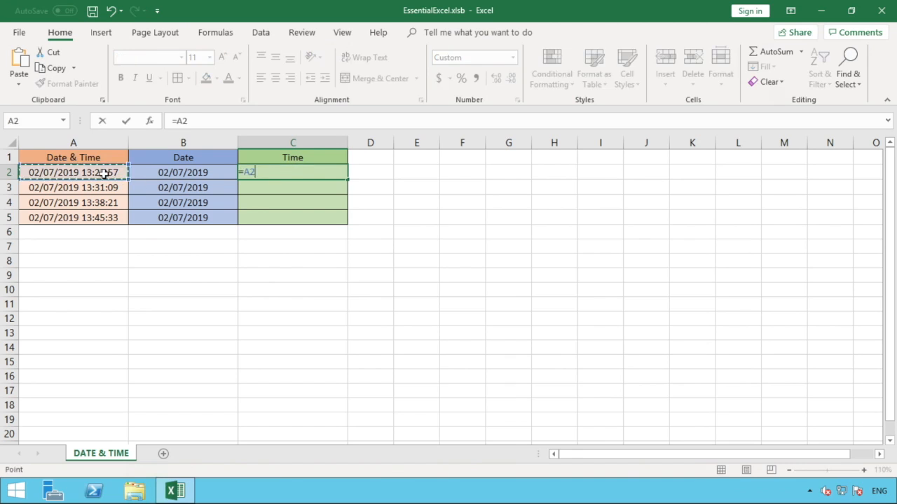
type("-")
left_click(153, 173)
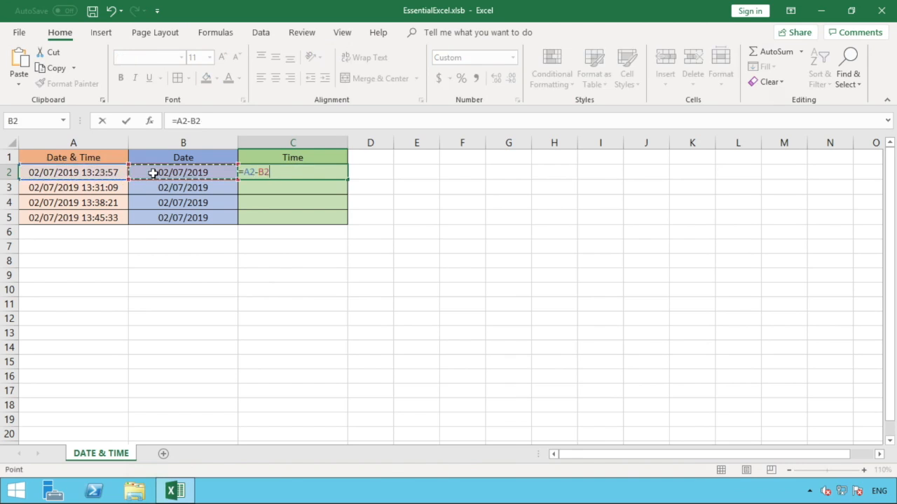
key("Return")
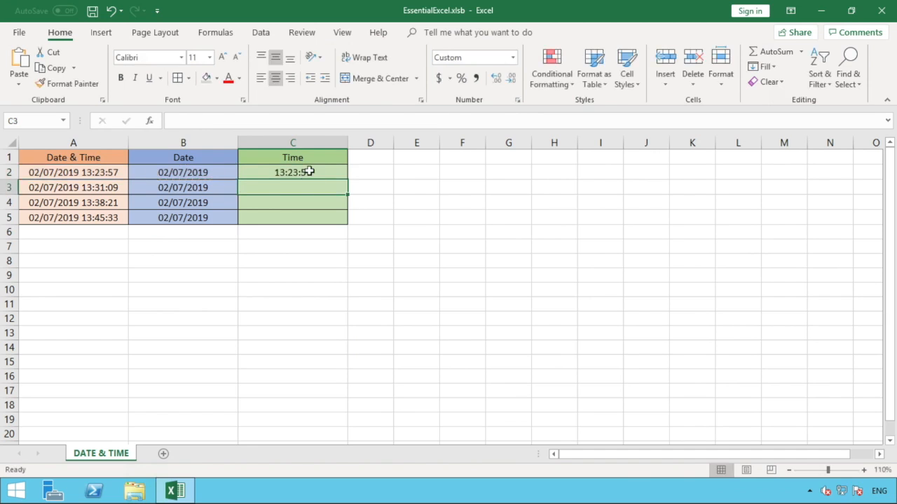
Step: Format cells A2:C2 as Number to show the serial values of the date-time, date and time
left_click(309, 172)
left_click_drag(309, 172, 96, 172)
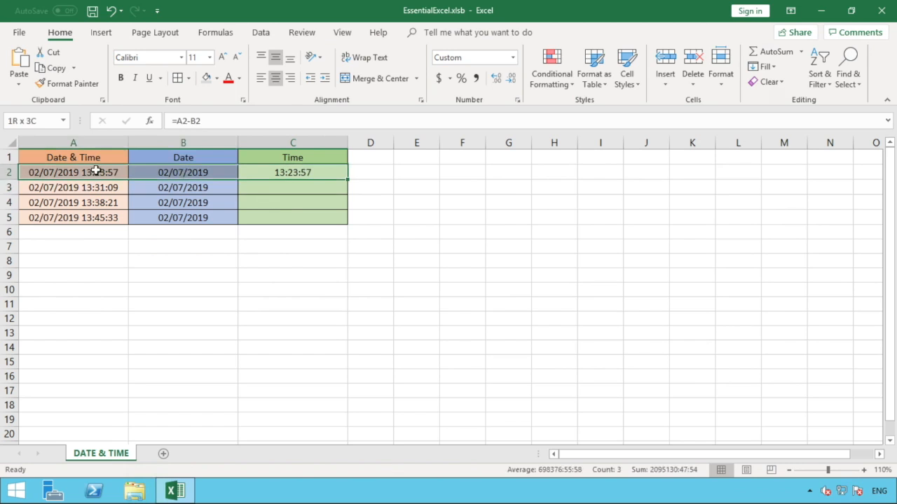
left_click(512, 58)
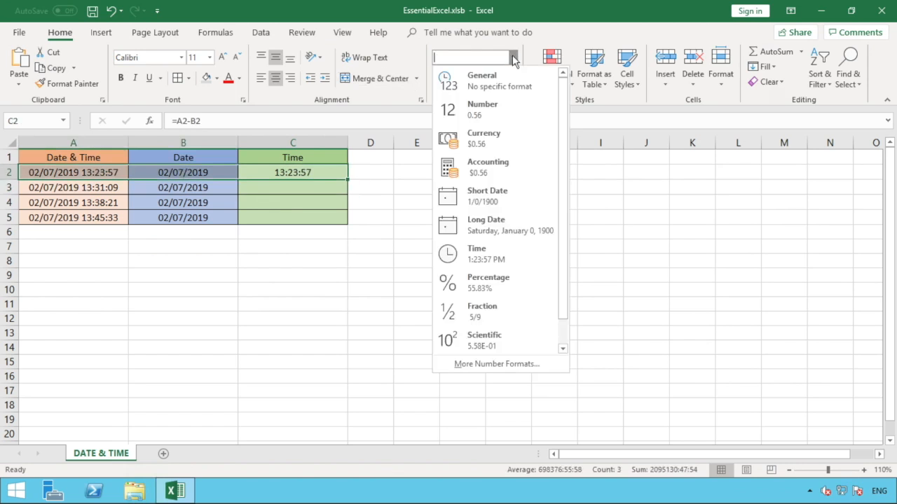
left_click(496, 112)
left_click(451, 216)
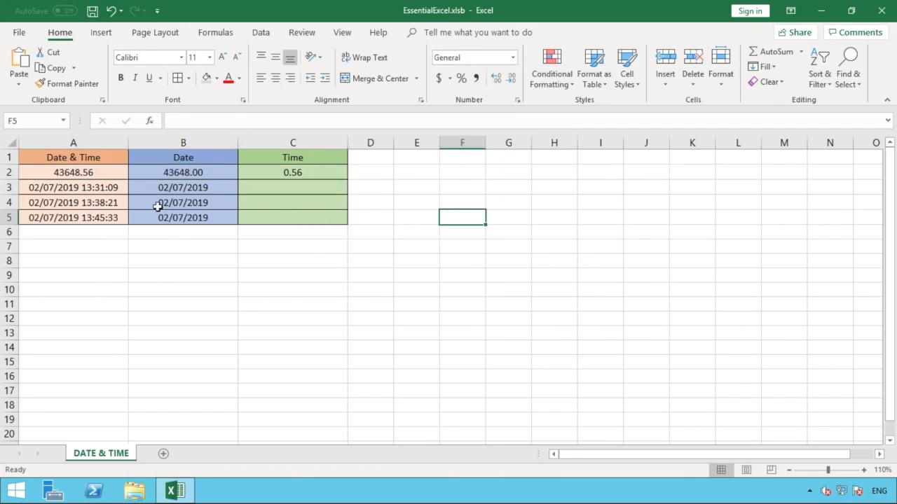
Step: Inspect the contents of cells A2, B2 and C2 one by one, and undo the Number formatting of A2:C2
left_click(49, 172)
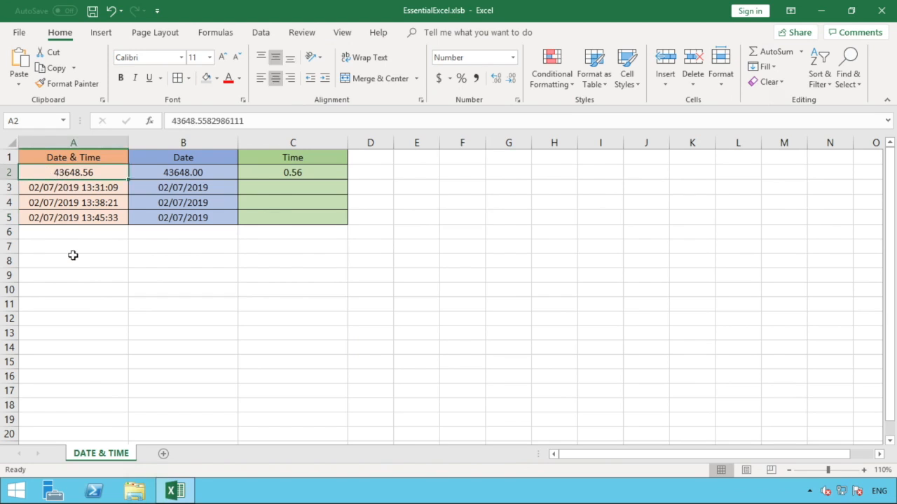
left_click(217, 172)
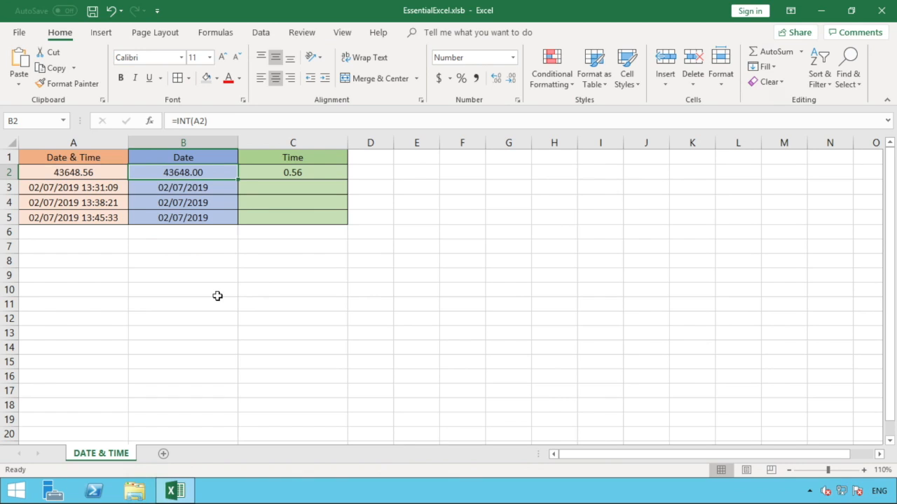
left_click(315, 174)
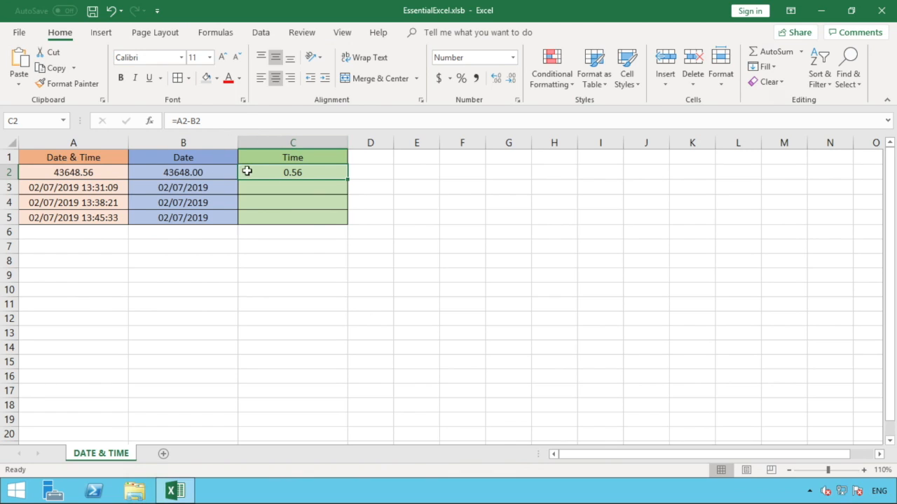
left_click(111, 11)
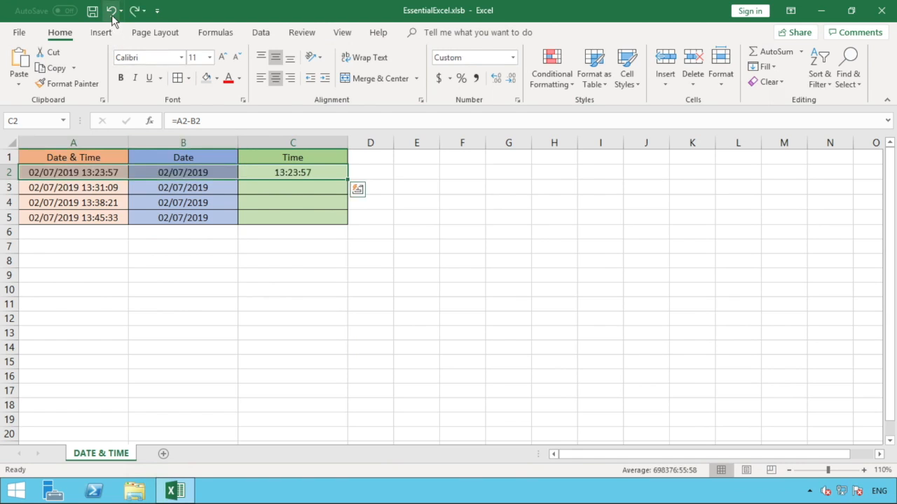
left_click(254, 209)
Step: Fill the time formula from cell C2 down through C5 to extract the remaining times
left_click(319, 175)
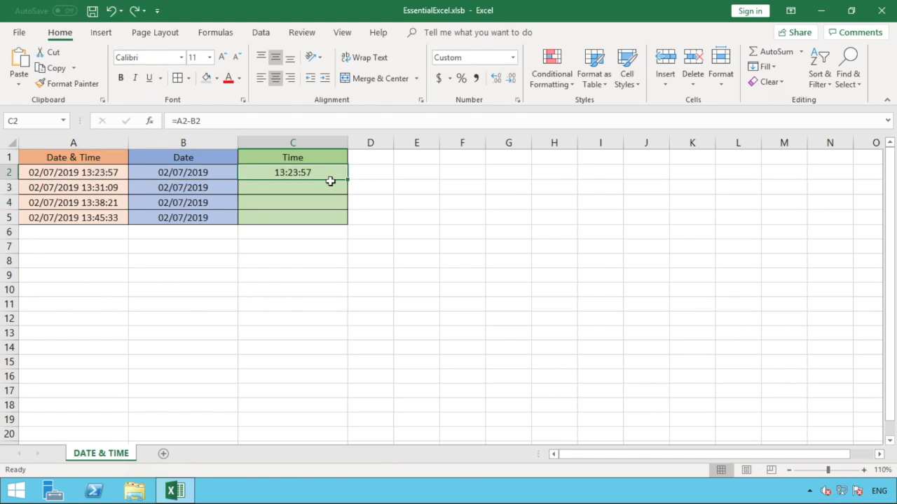
left_click_drag(348, 181, 339, 225)
double_click(322, 232)
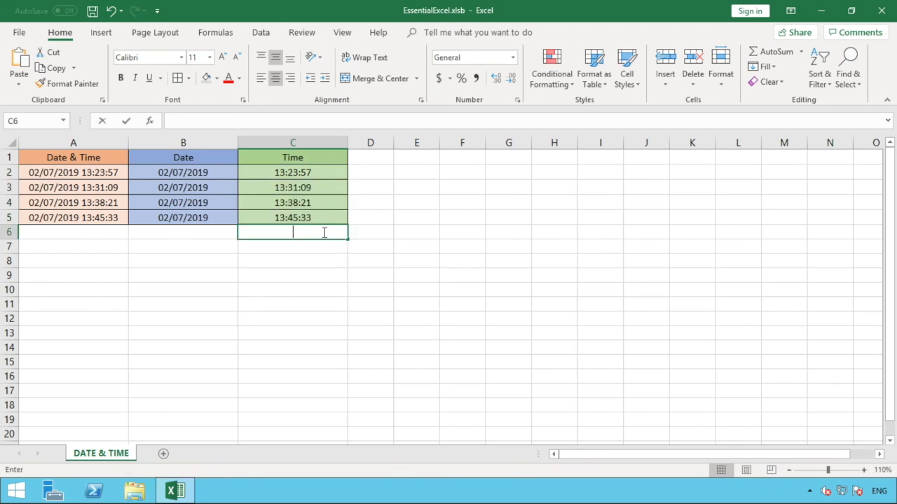
left_click(317, 256)
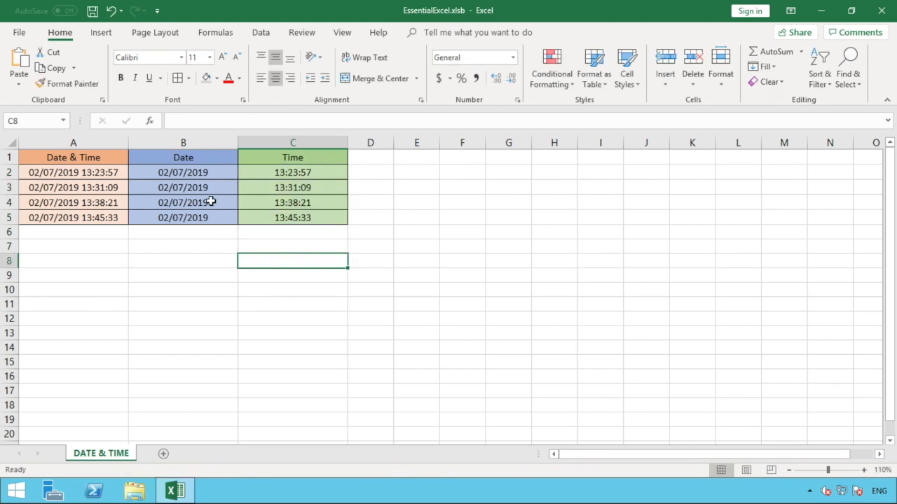